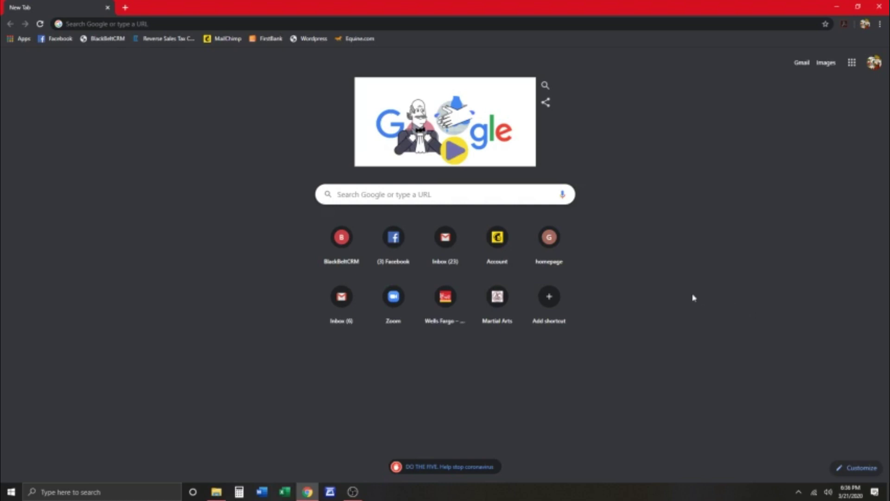
- Visit zoom.us in Google Chrome from the address bar
click(165, 24)
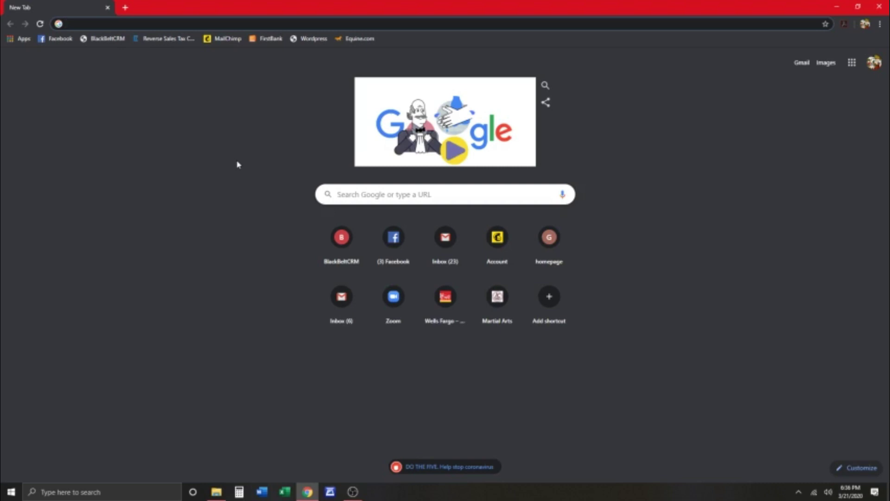
text(z)
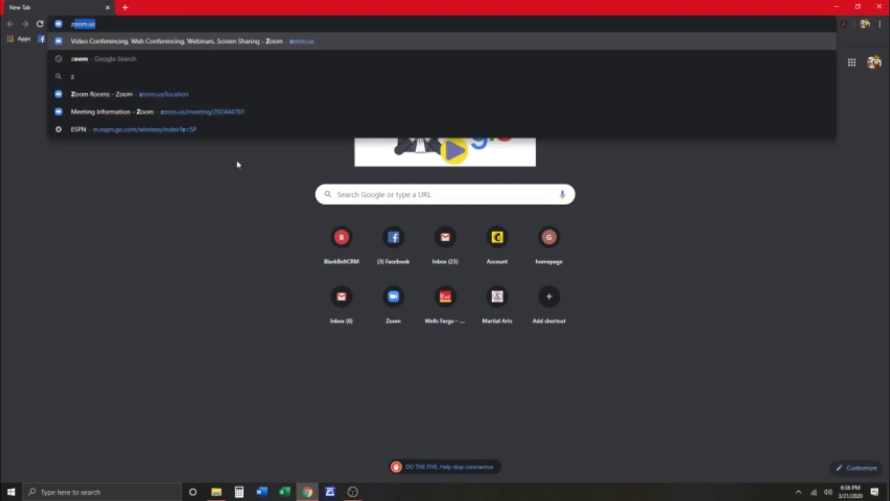
text(oom.us)
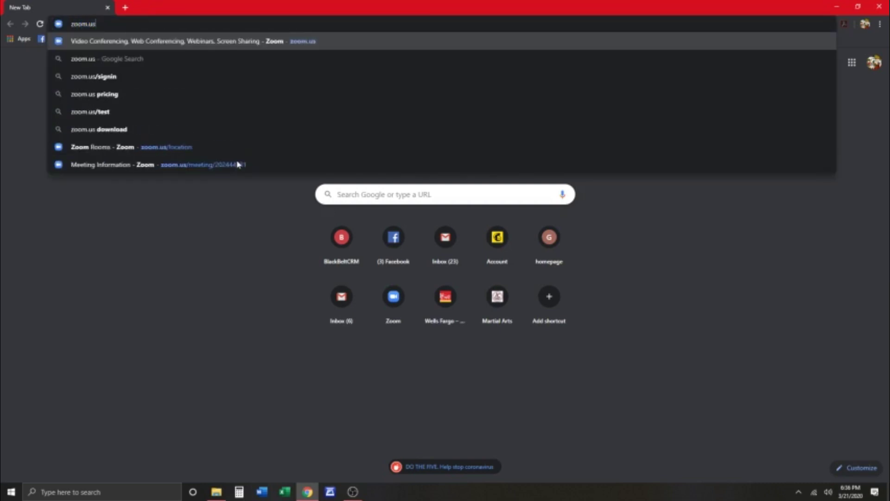
key(Return)
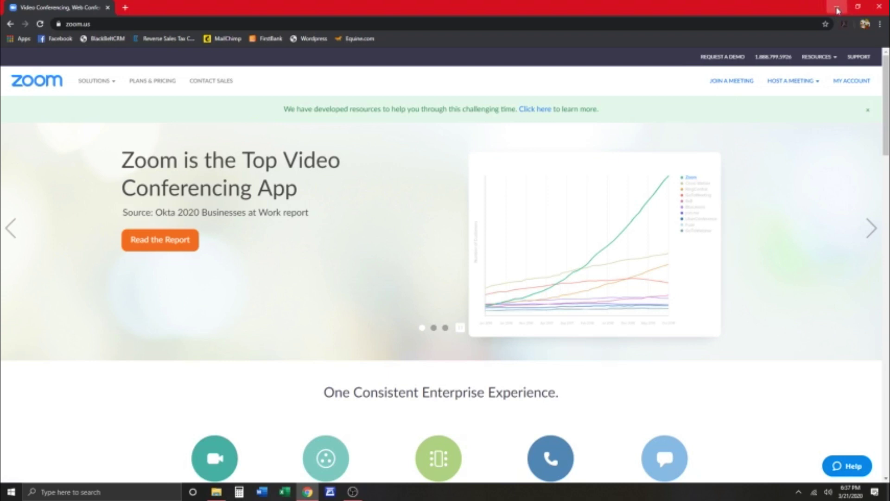
- Minimize Chrome and OBS, then launch the Zoom desktop app from its desktop icon
click(838, 8)
click(642, 66)
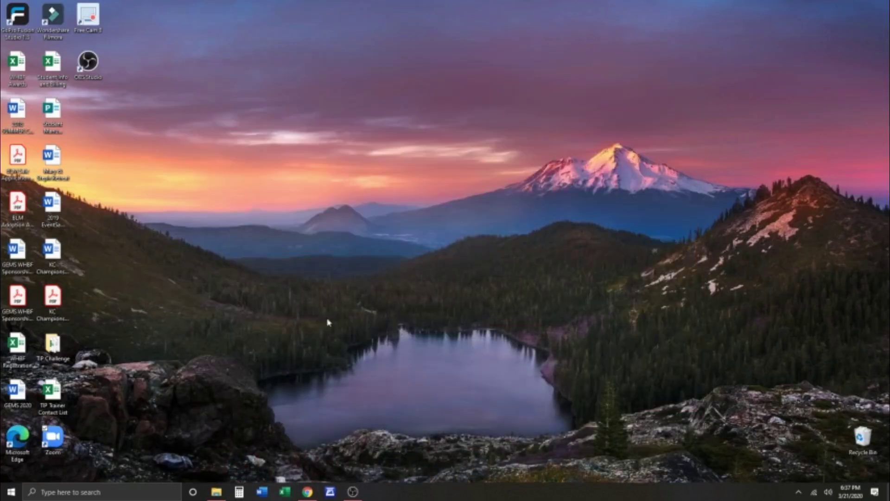
click(47, 440)
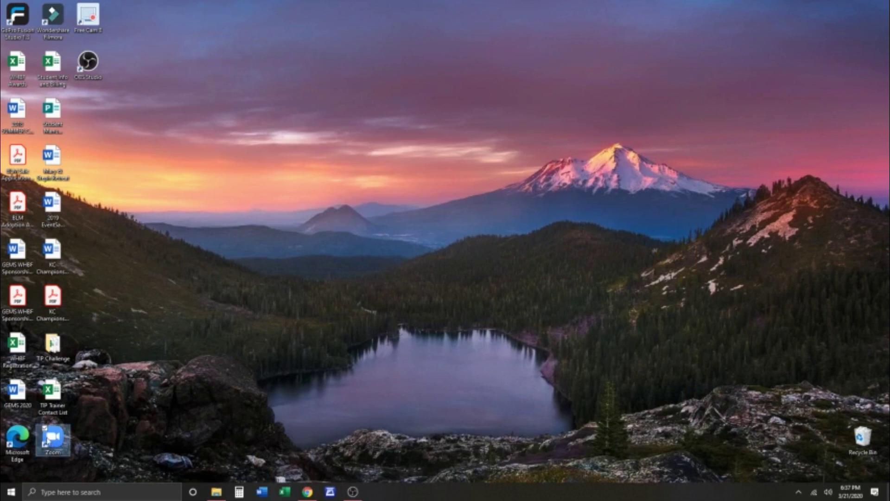
click(47, 440)
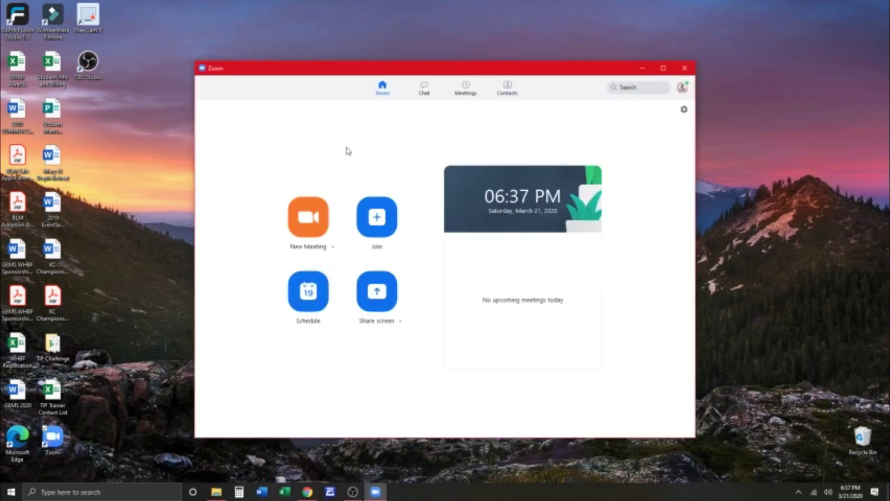
- Join meeting 588-071-876 with the display name KC Taekwondo
click(380, 221)
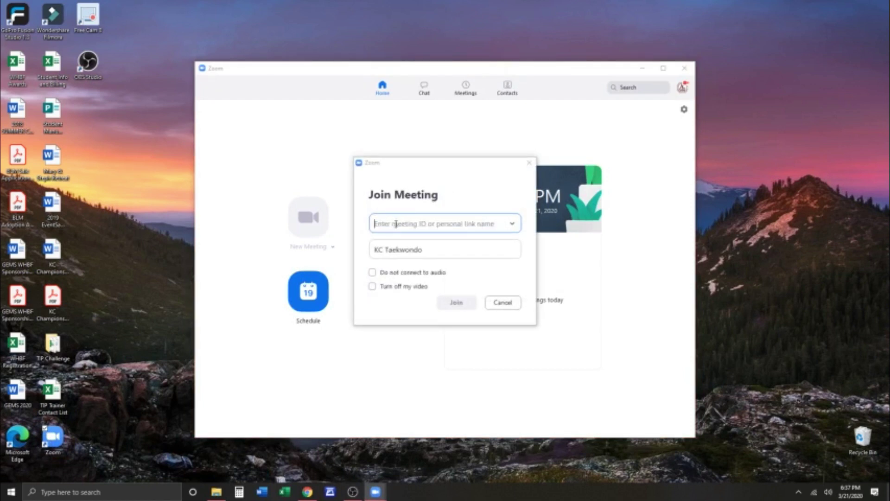
text(588-071)
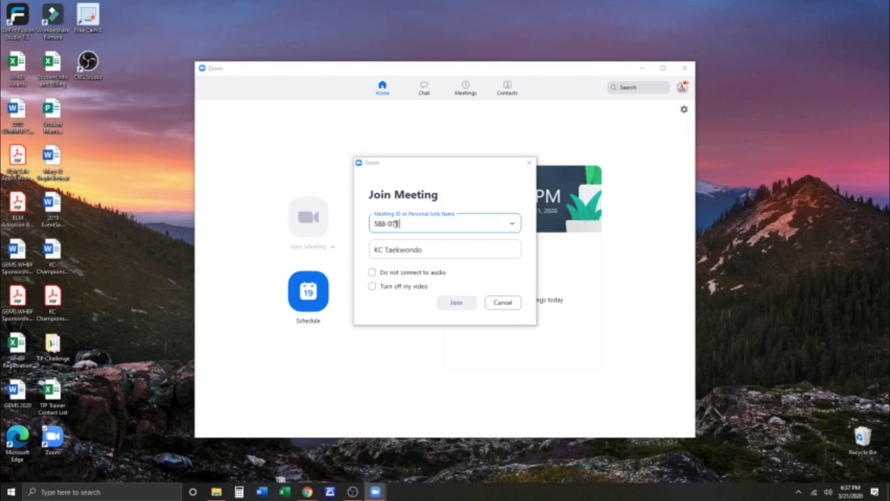
text(7-876)
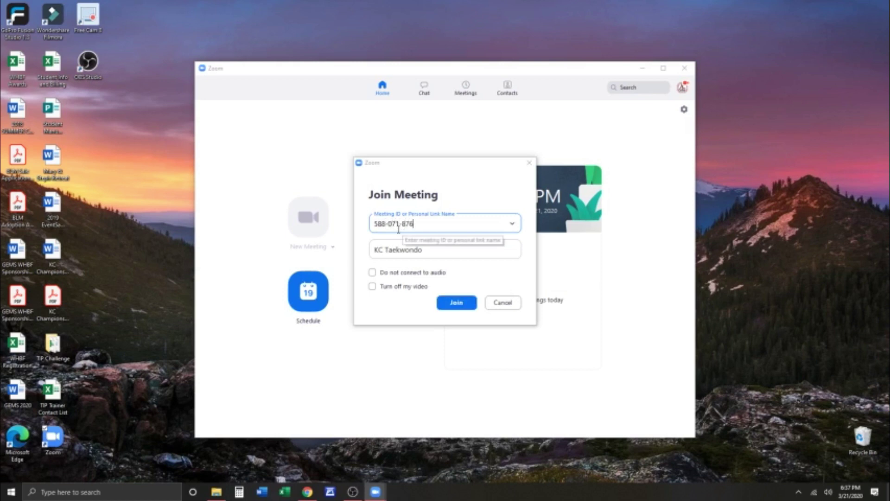
click(398, 250)
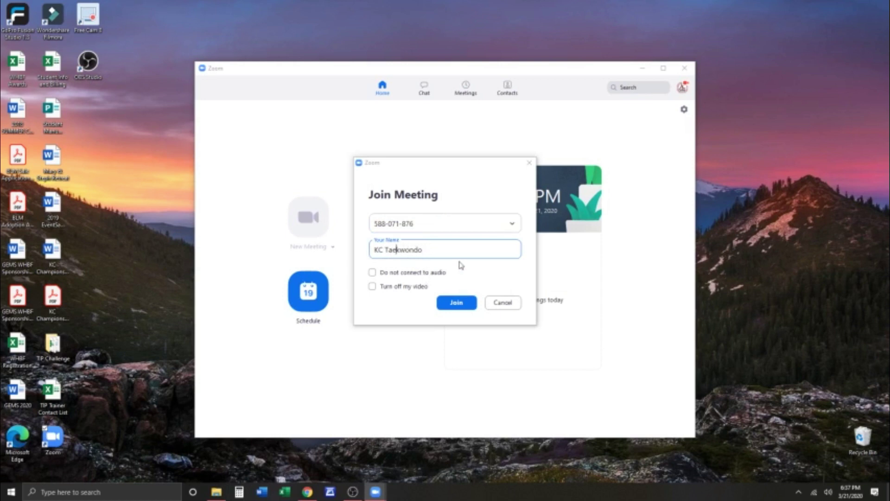
click(456, 304)
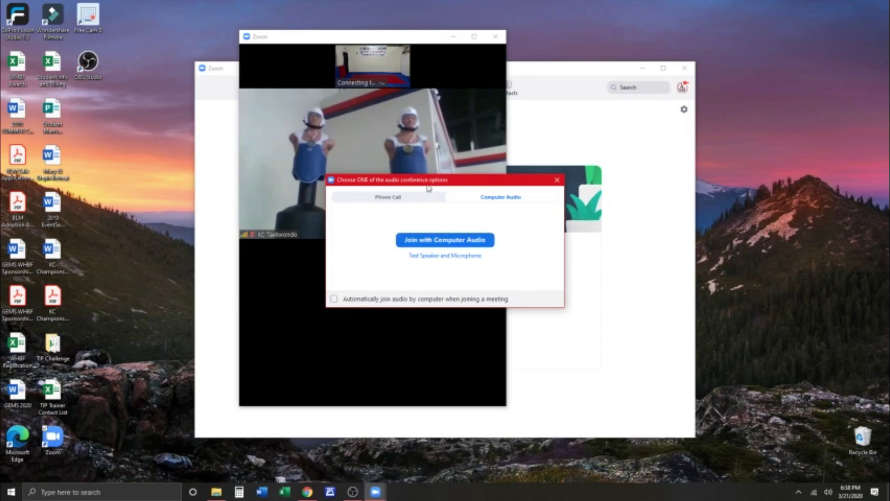
- Join with computer audio and put the meeting in full screen
click(440, 240)
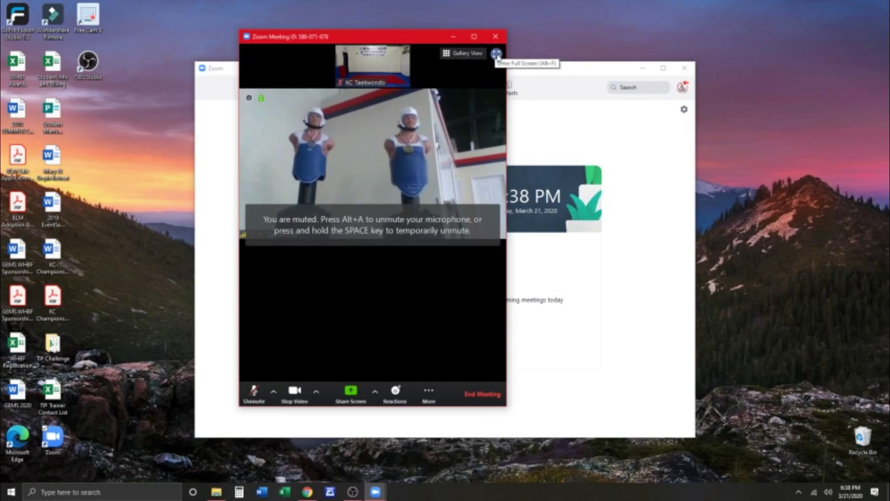
click(496, 55)
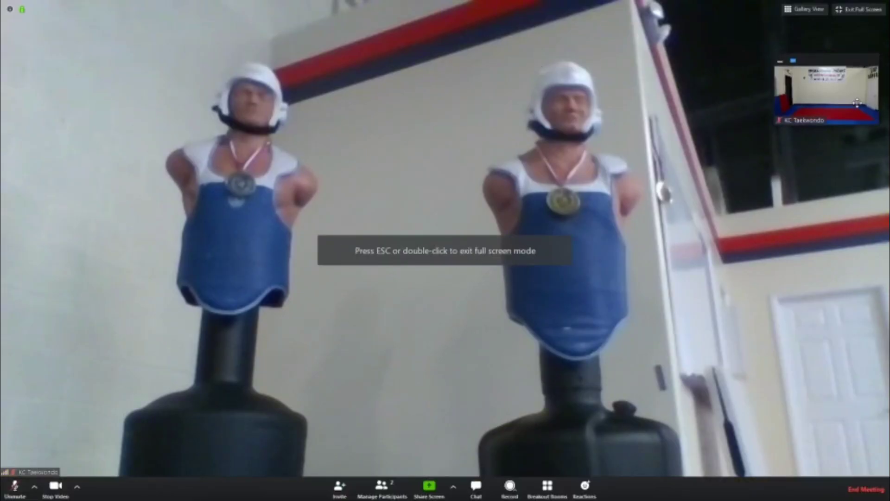
- Feature the training-space video, alternating between side-by-side and speaker view, ending on speaker view
double_click(811, 76)
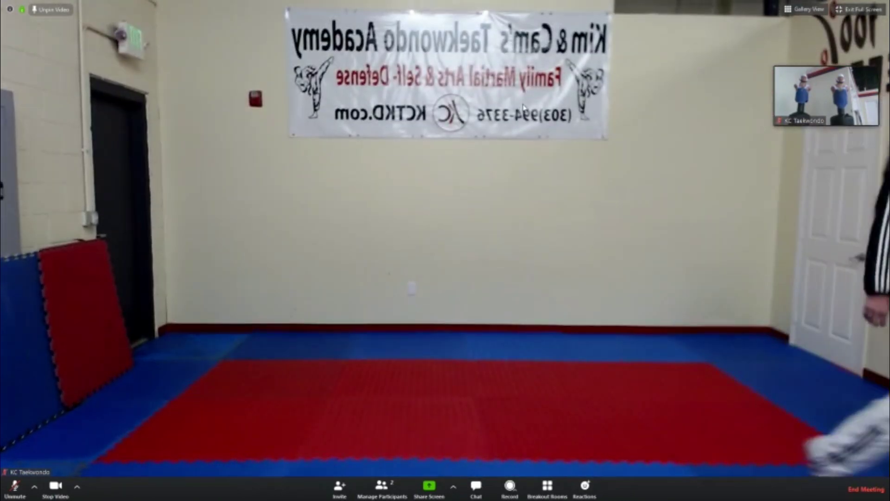
click(804, 9)
click(805, 10)
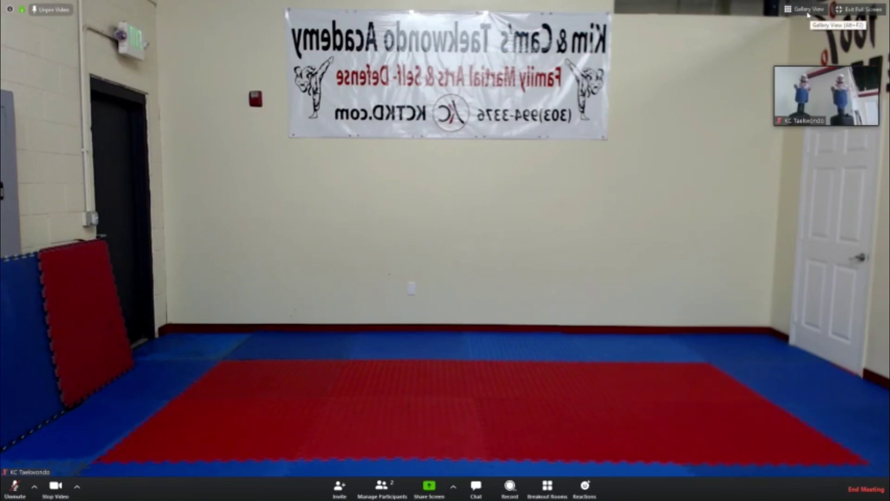
click(806, 9)
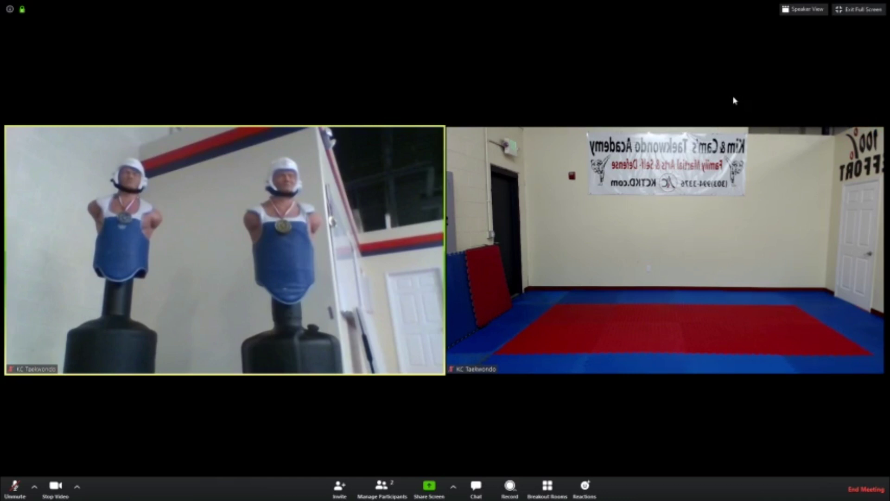
click(799, 13)
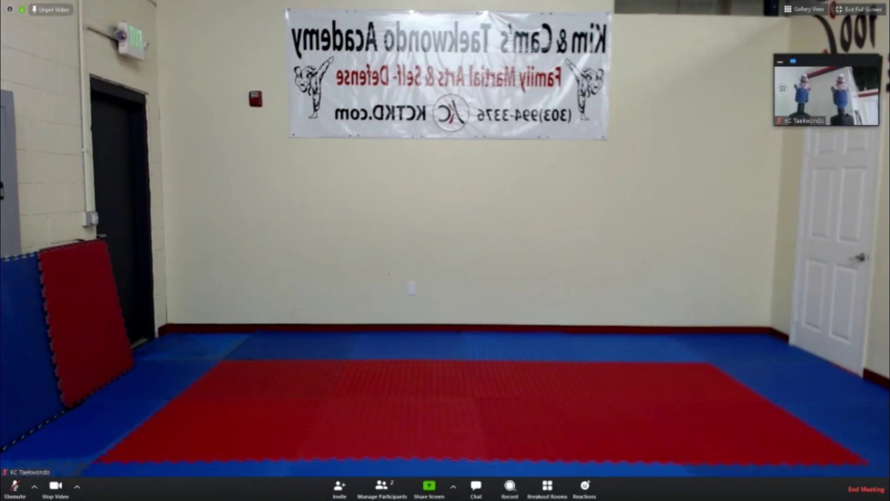
mouse_move(826, 95)
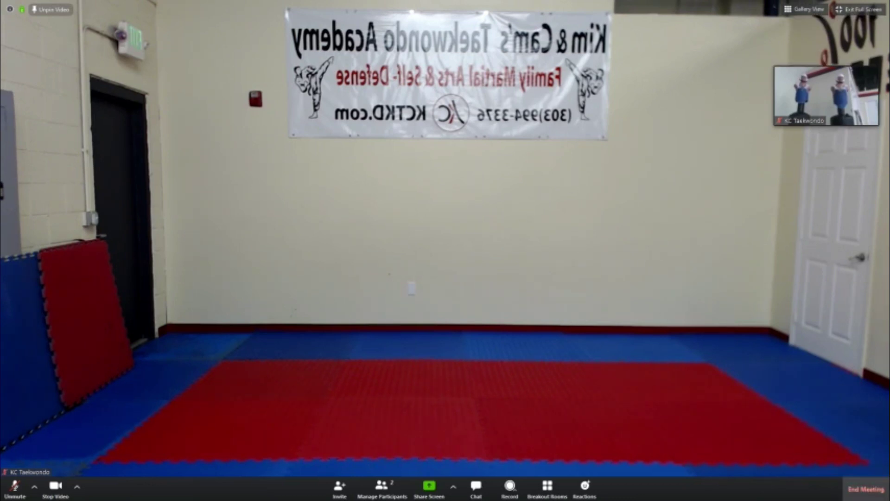
- Leave the meeting without ending it for the other participants
click(865, 490)
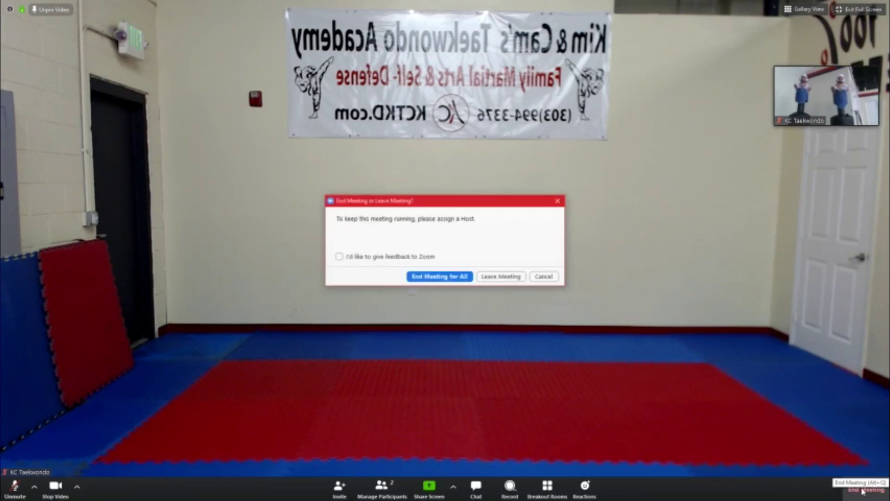
click(513, 279)
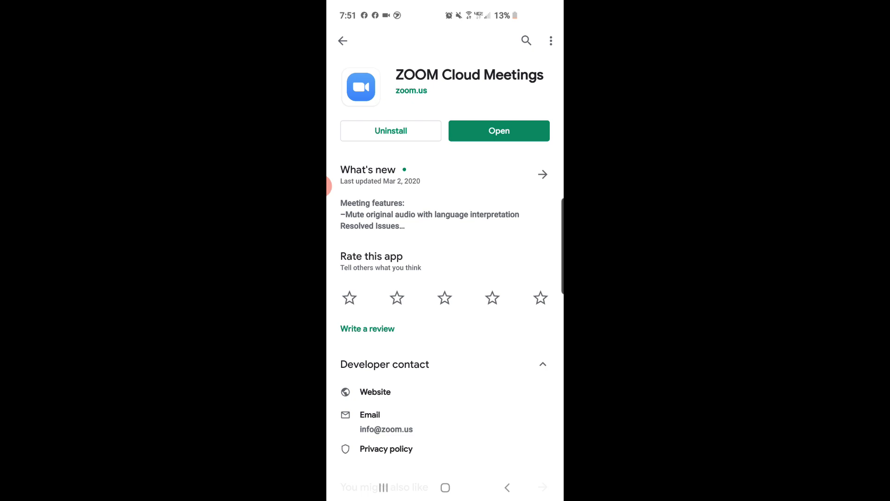
- Launch ZOOM Cloud Meetings from its Play Store page on the phone
click(498, 131)
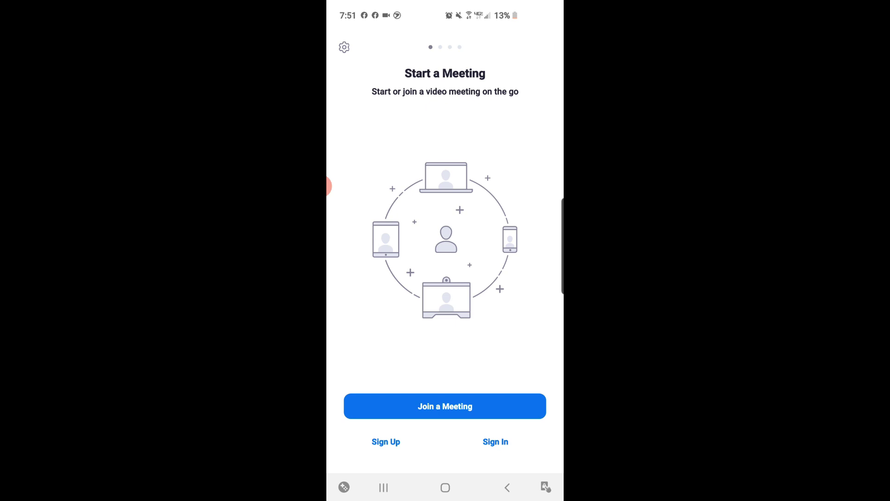
click(445, 405)
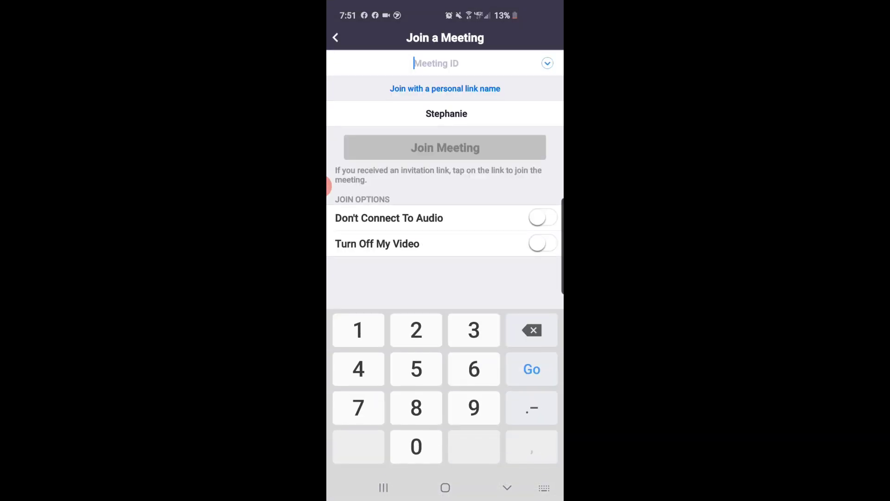
click(416, 368)
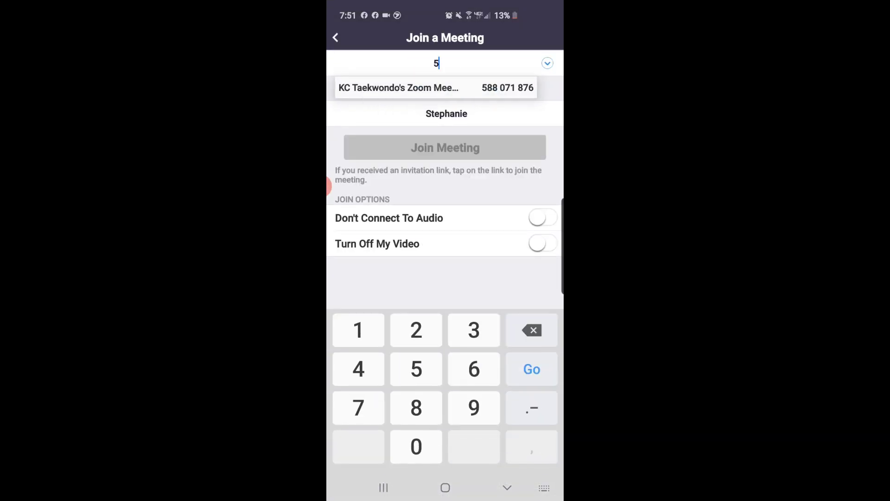
click(436, 86)
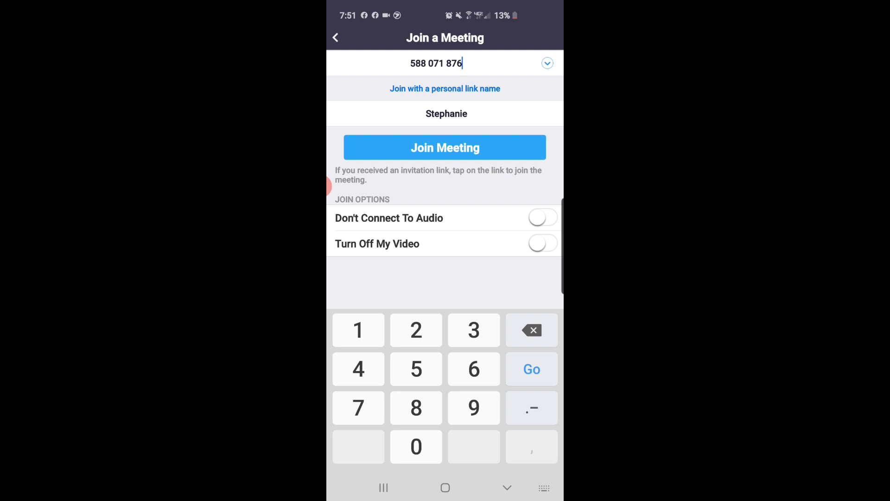
click(467, 114)
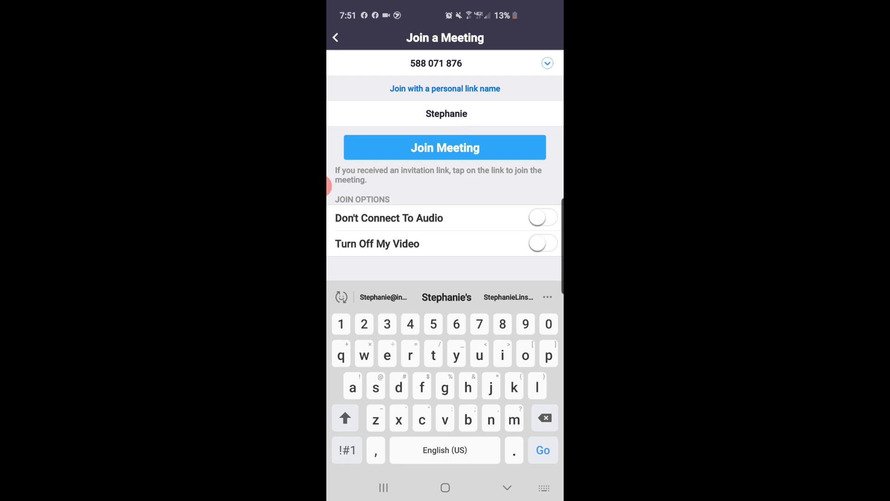
click(445, 147)
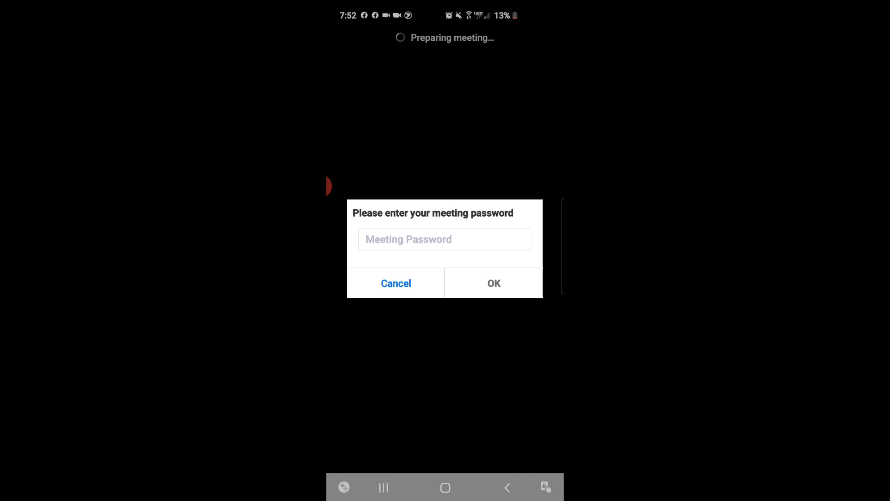
click(444, 240)
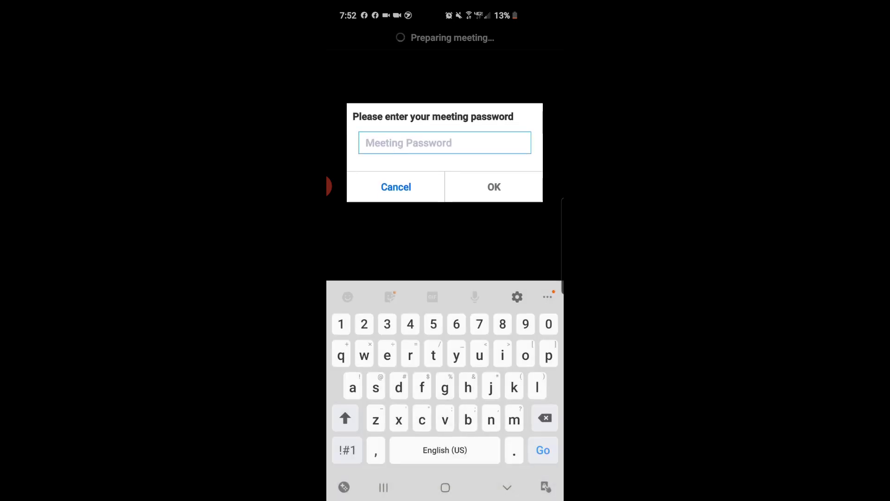
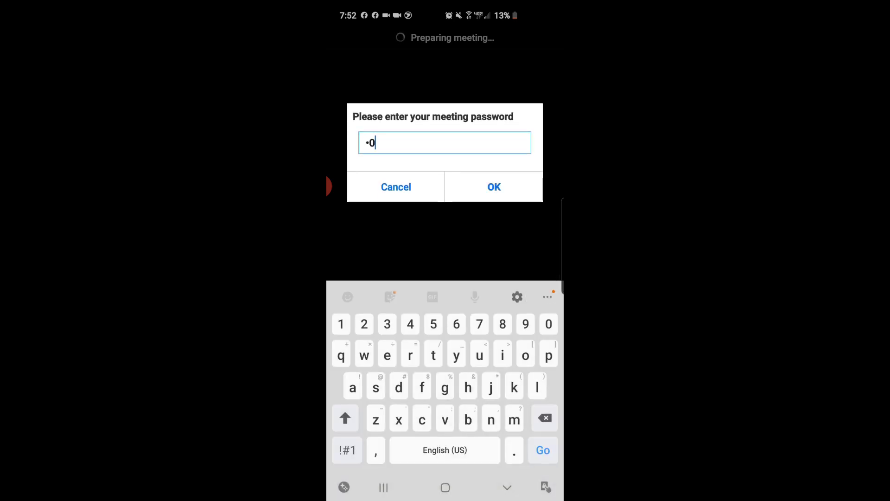
click(494, 187)
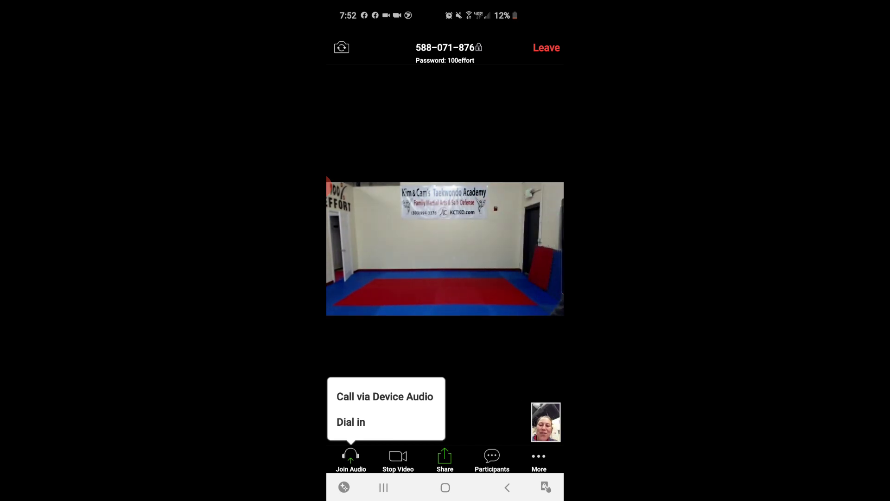
- Call via device audio and swipe between gallery and speaker view, settling on speaker view
click(385, 397)
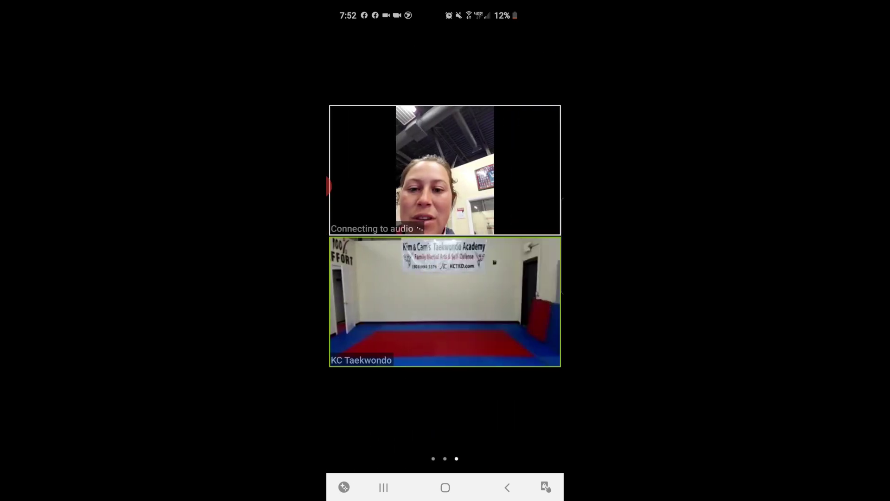
drag(362, 299, 542, 299)
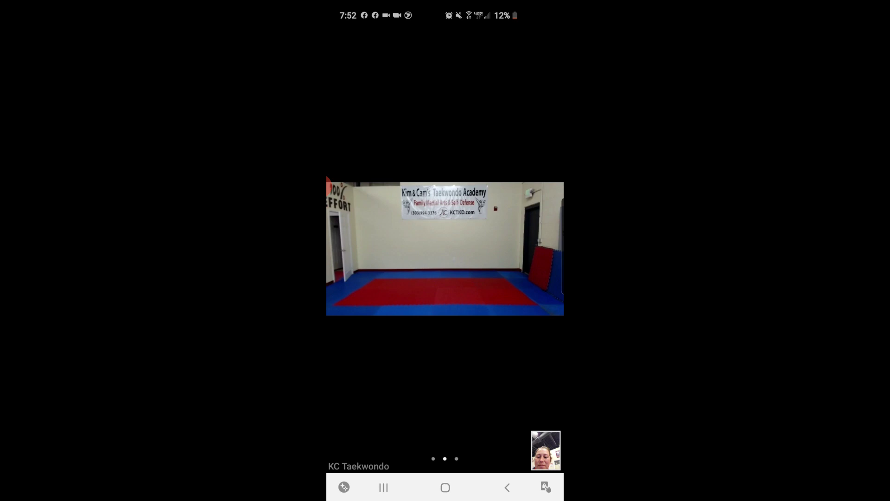
drag(529, 251, 362, 250)
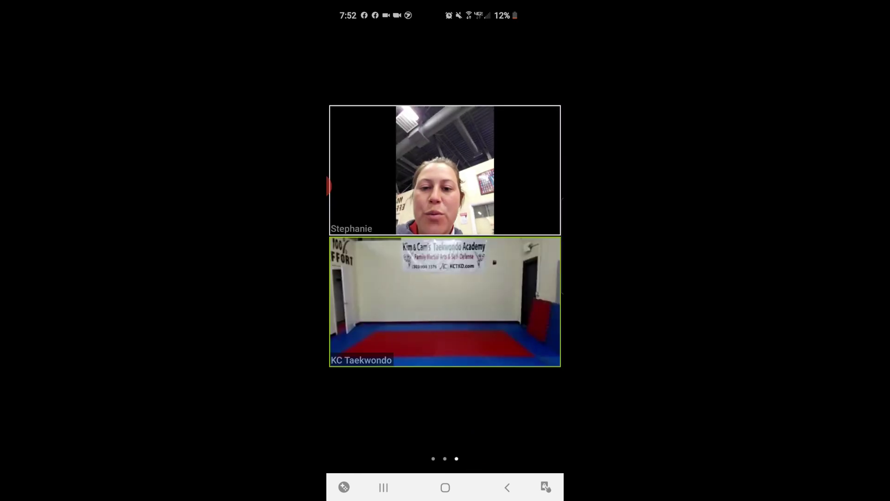
drag(362, 300, 542, 299)
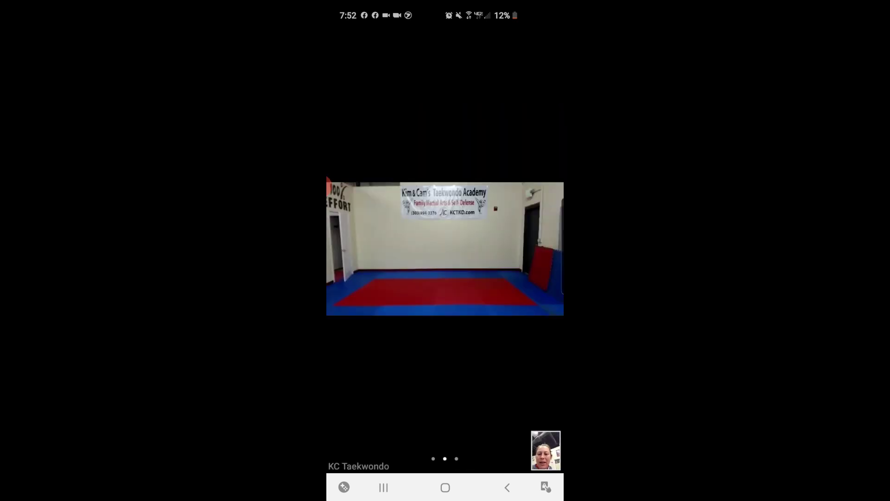